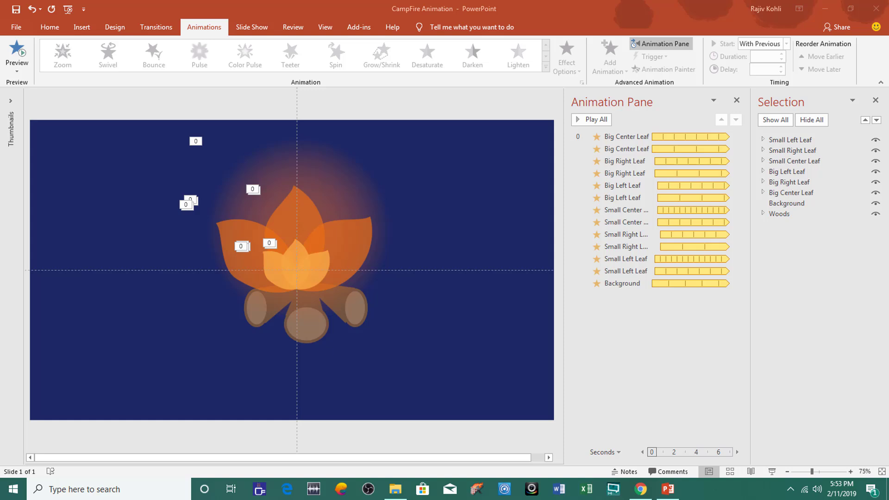
- Preview the campfire slide as a full-screen show, then compare it with the reference pen
{"action": "left_click", "coordinate": [766, 455]}
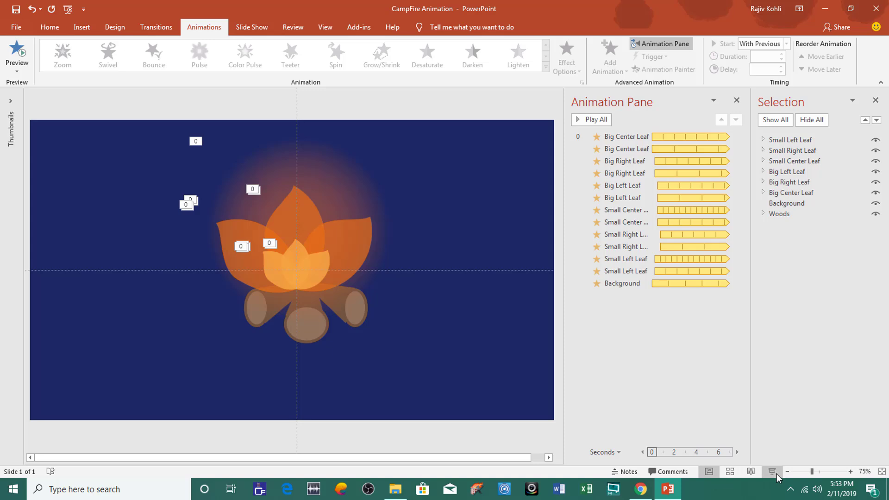
{"action": "left_click", "coordinate": [772, 472]}
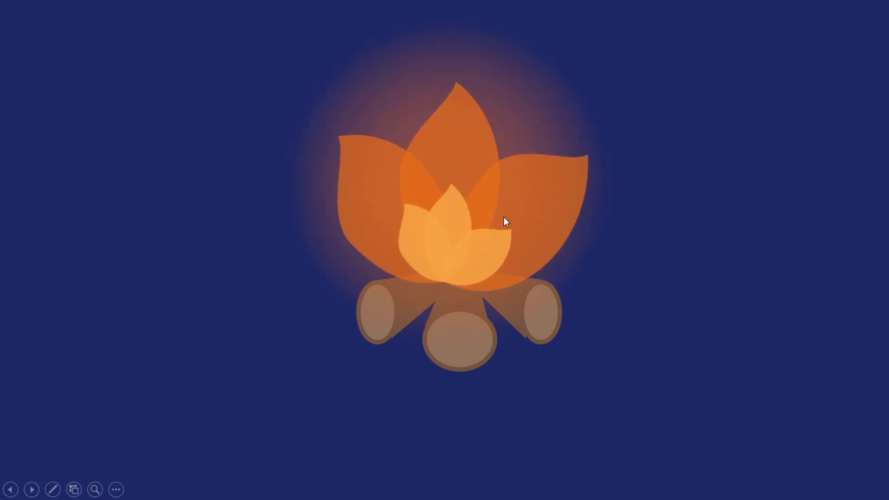
{"action": "key", "text": "Escape"}
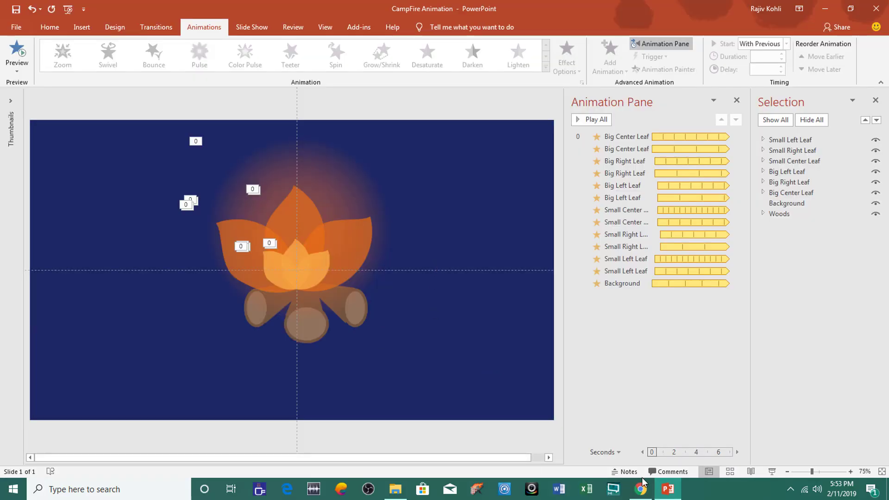
{"action": "left_click", "coordinate": [641, 489]}
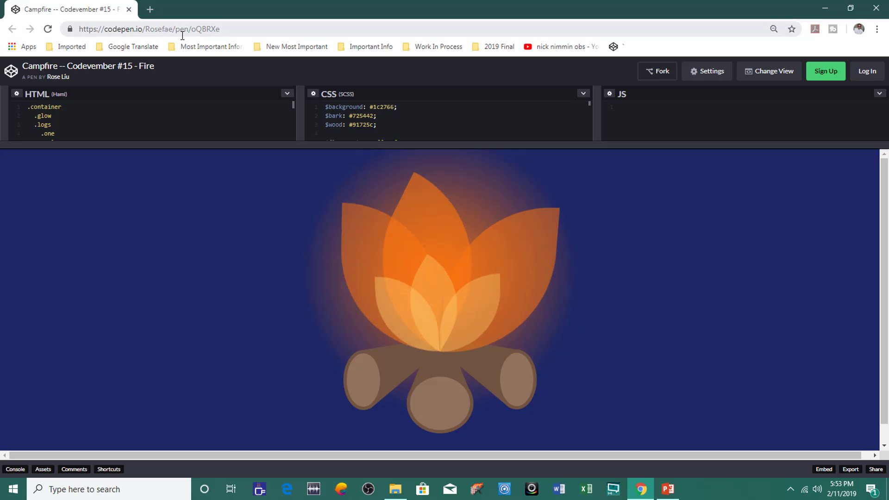
{"action": "left_click", "coordinate": [667, 489]}
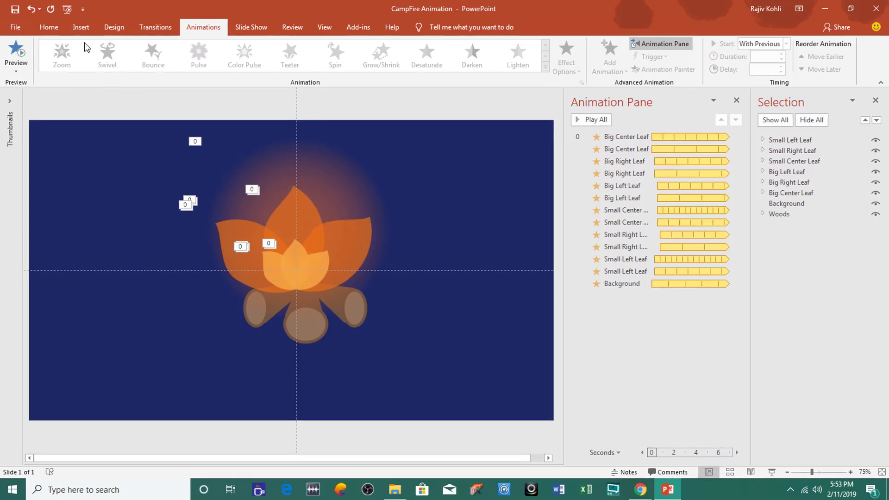
- Draw a blue circle right of the campfire and enlarge it to 2.83 inches
{"action": "left_click", "coordinate": [83, 27]}
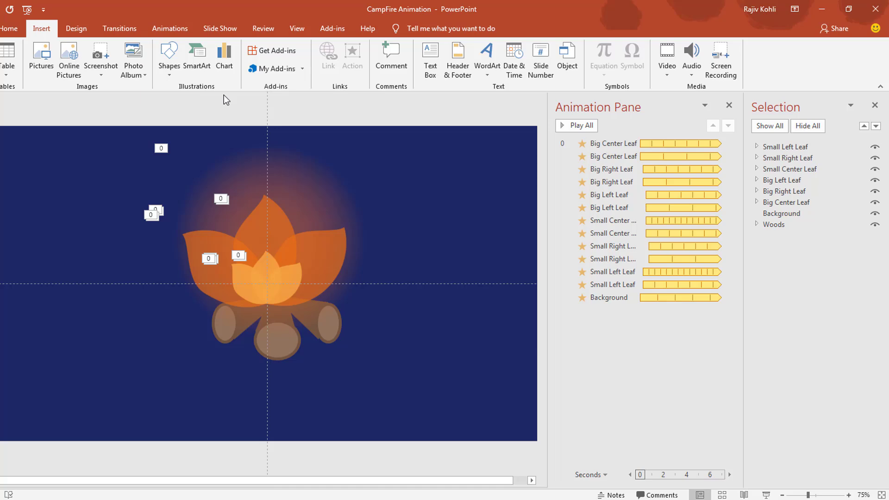
{"action": "left_click", "coordinate": [169, 67]}
{"action": "left_click", "coordinate": [210, 99]}
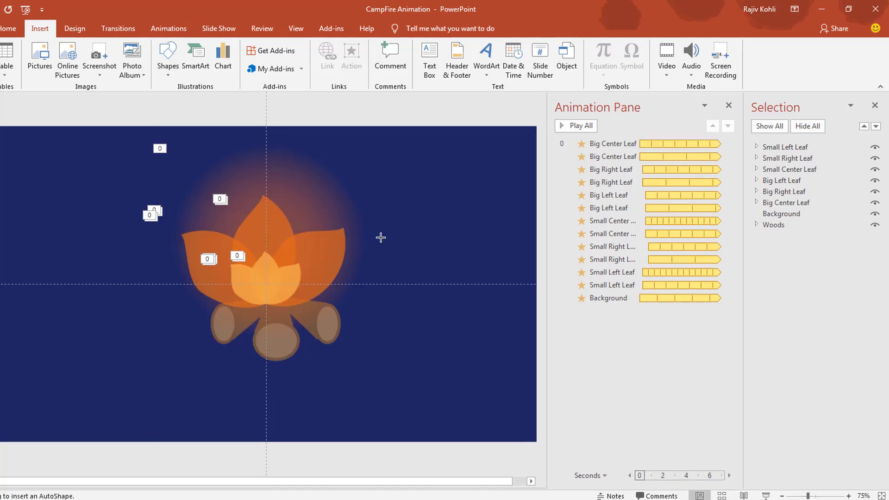
{"action": "left_click_drag", "start_coordinate": [404, 257], "coordinate": [425, 279]}
{"action": "key", "text": "alt"}
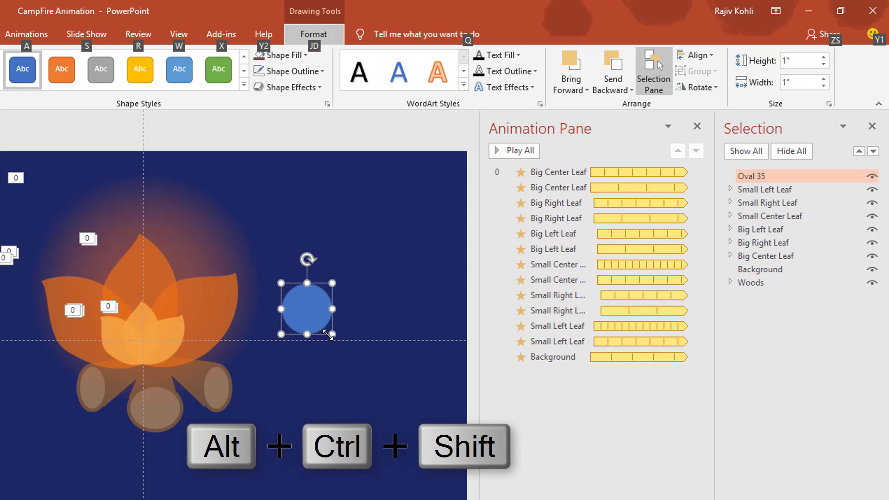
{"action": "left_click_drag", "start_coordinate": [328, 334], "coordinate": [378, 382]}
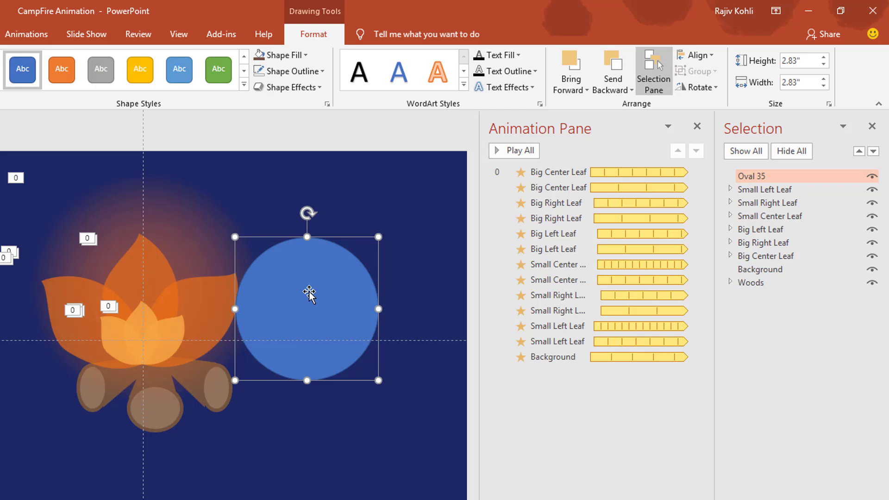
- Duplicate the circle straight to the right, overlapping the original, and select both circles
{"action": "key", "text": "ctrl+shift"}
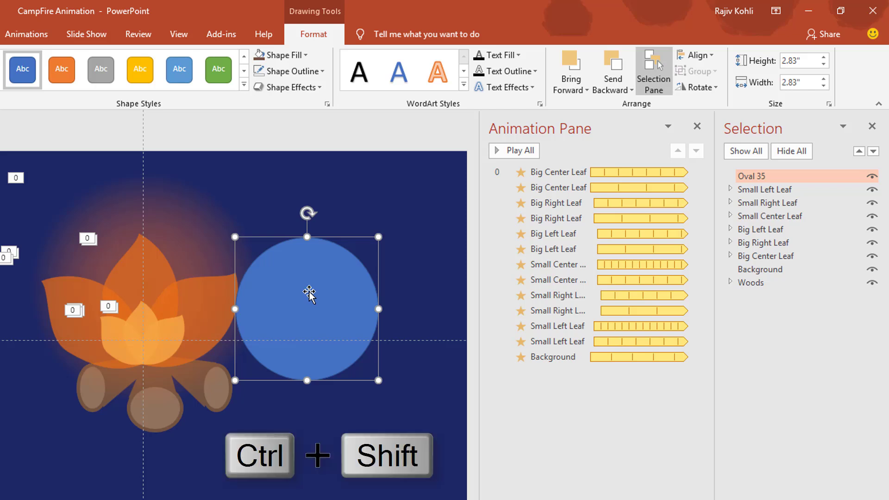
{"action": "left_click_drag", "start_coordinate": [294, 293], "coordinate": [357, 304]}
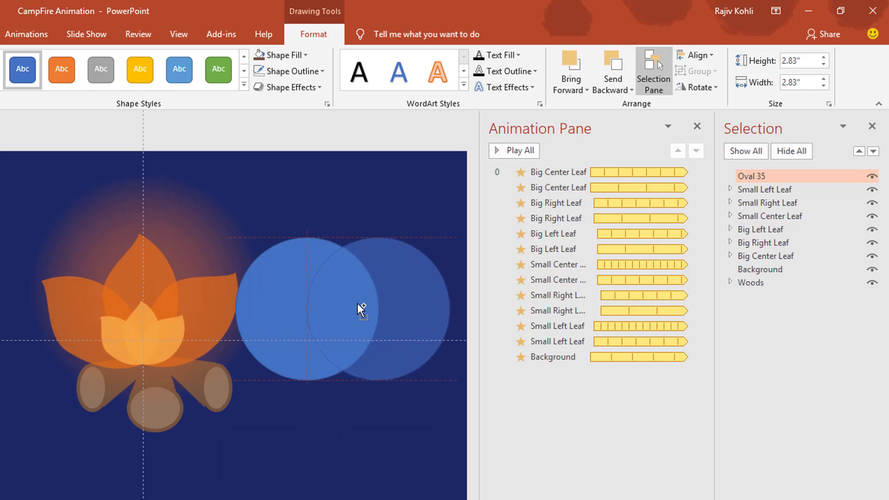
{"action": "left_click_drag", "start_coordinate": [358, 303], "coordinate": [357, 303]}
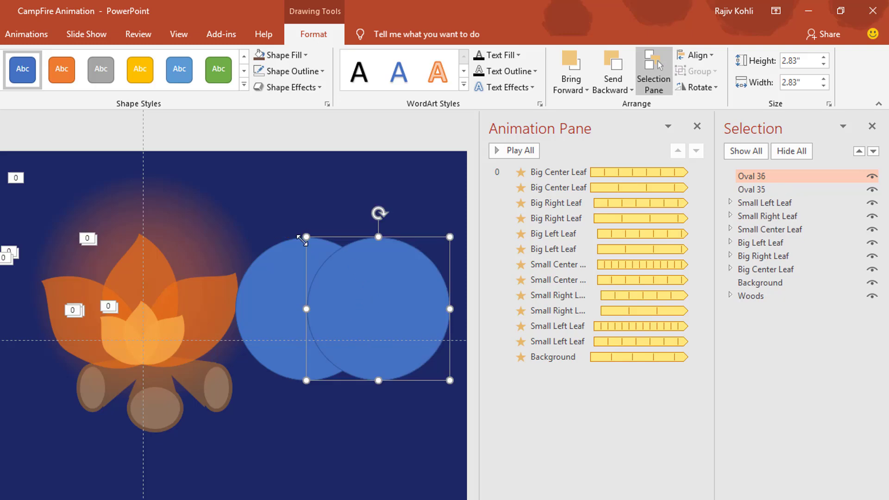
{"action": "key", "text": "shift"}
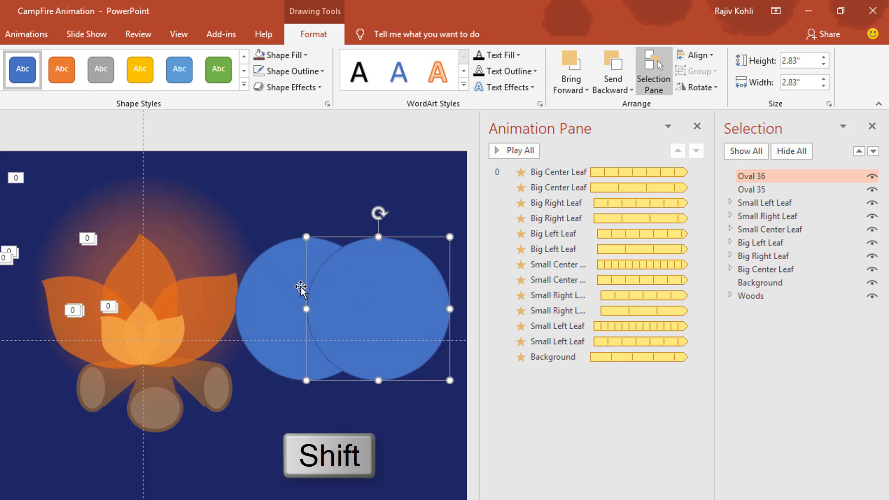
{"action": "left_click", "coordinate": [267, 290], "text": "shift"}
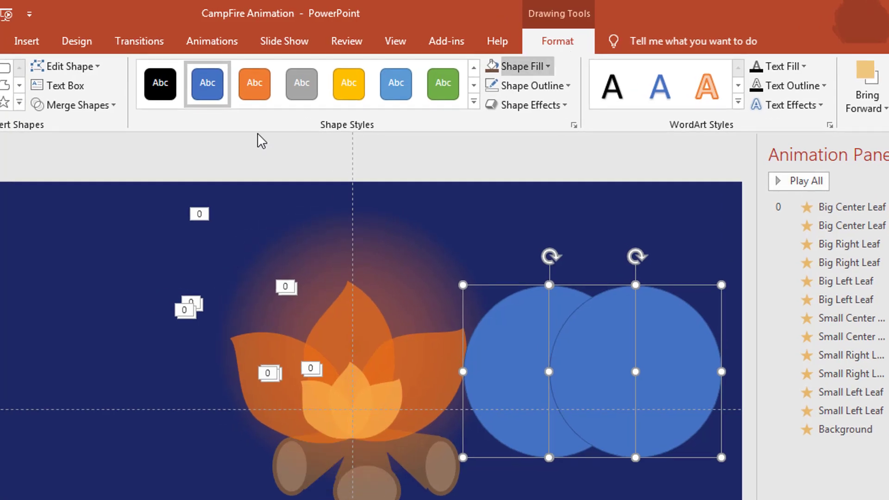
- Intersect the two overlapping circles into a leaf shape
{"action": "left_click", "coordinate": [98, 110]}
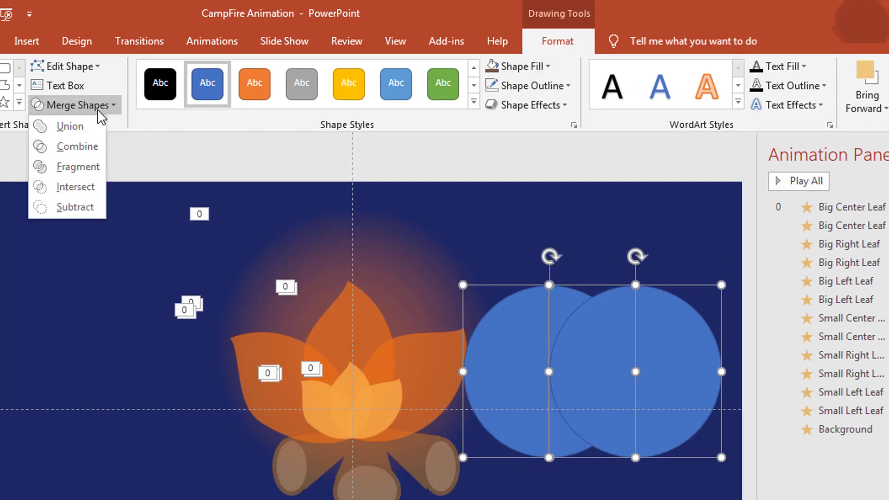
{"action": "left_click", "coordinate": [76, 186]}
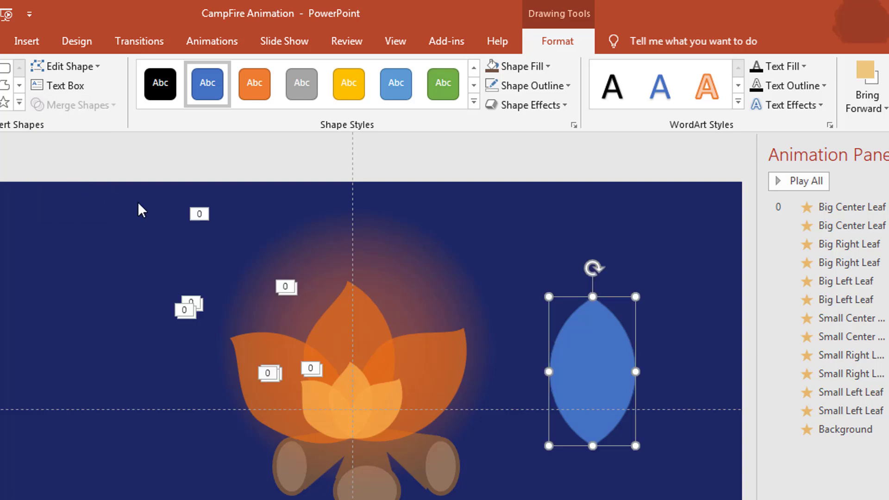
{"action": "scroll", "coordinate": [443, 320], "scroll_direction": "up", "scroll_amount": 3, "text": "ctrl"}
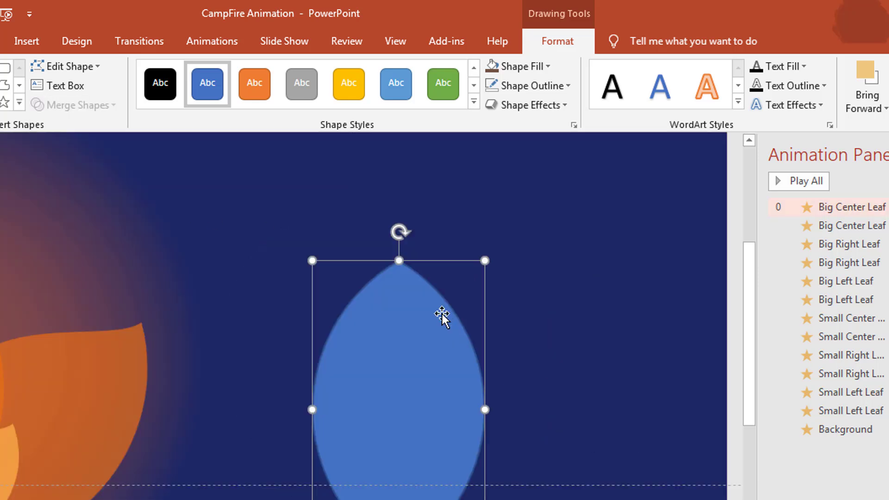
- Edit the leaf's points: delete the top point to sharpen the tip and reshape its curves
{"action": "left_click", "coordinate": [71, 65]}
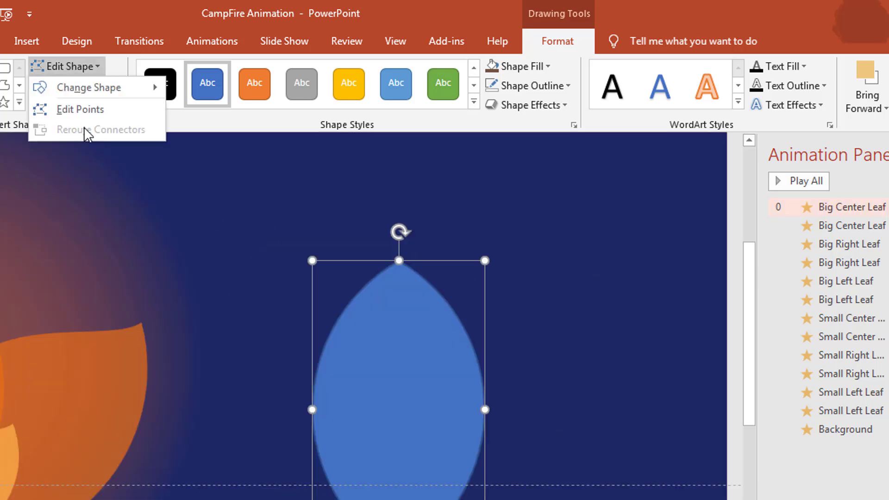
{"action": "left_click", "coordinate": [82, 110]}
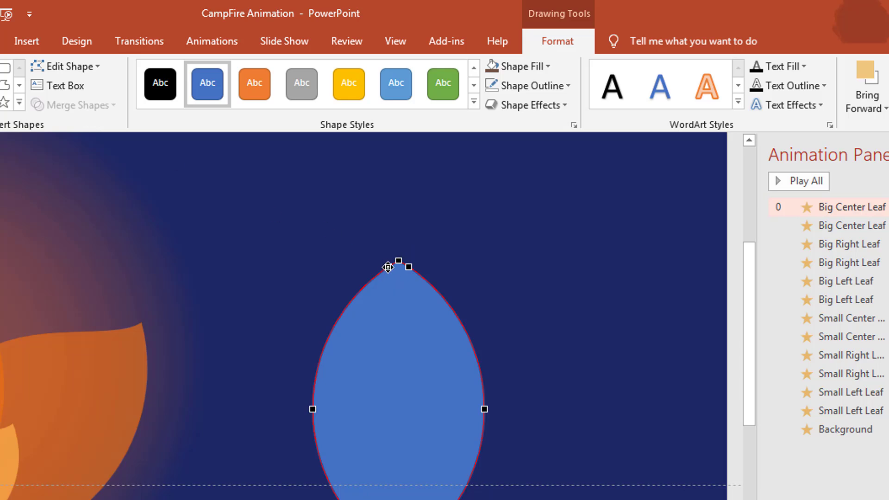
{"action": "right_click", "coordinate": [388, 267]}
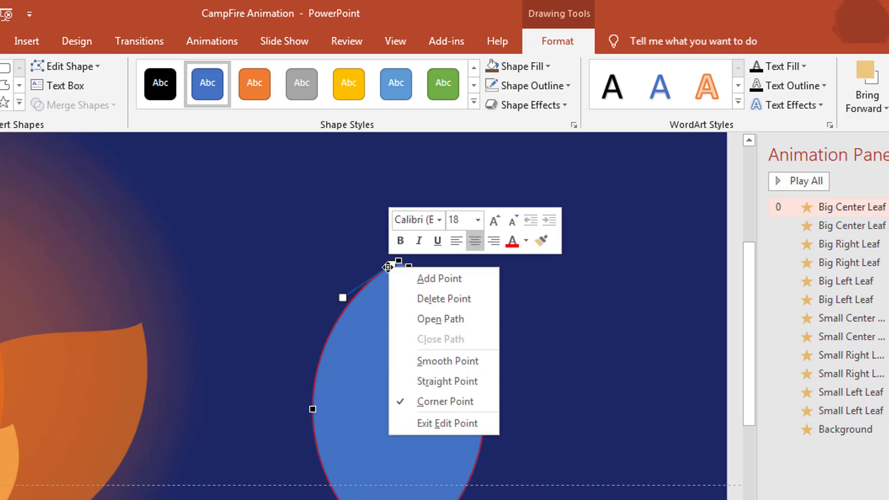
{"action": "left_click", "coordinate": [418, 304]}
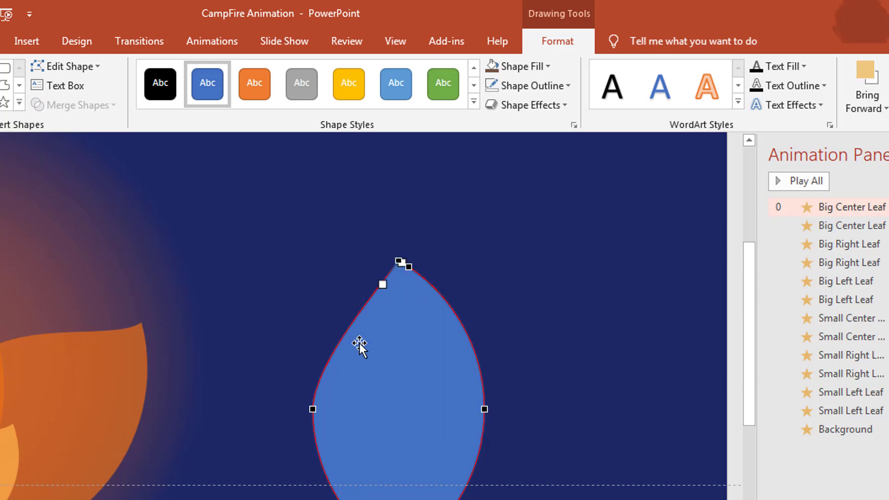
{"action": "left_click", "coordinate": [312, 409]}
{"action": "left_click_drag", "start_coordinate": [314, 361], "coordinate": [306, 325]}
{"action": "left_click", "coordinate": [398, 261]}
{"action": "left_click_drag", "start_coordinate": [397, 265], "coordinate": [398, 296]}
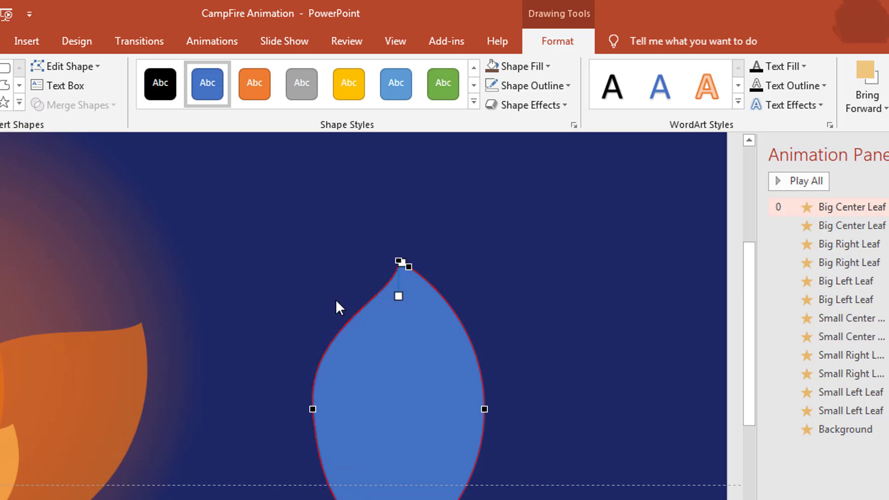
{"action": "scroll", "coordinate": [168, 327], "scroll_direction": "down", "scroll_amount": 3}
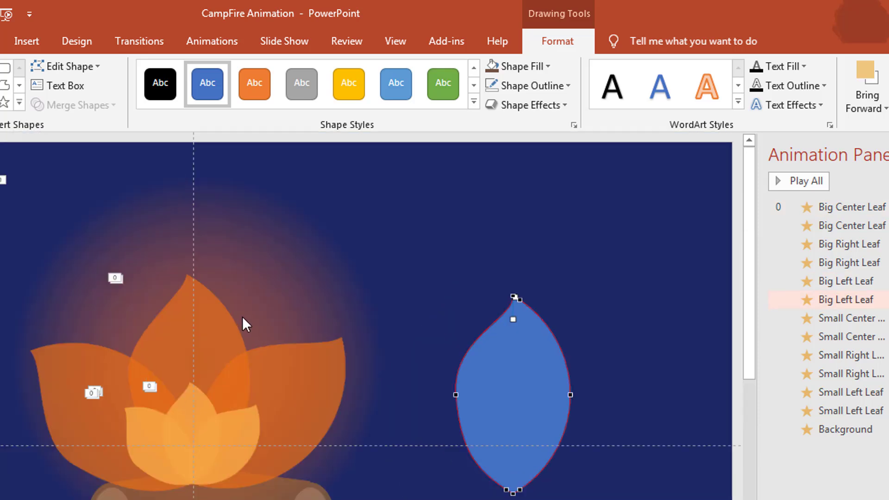
{"action": "left_click", "coordinate": [579, 271]}
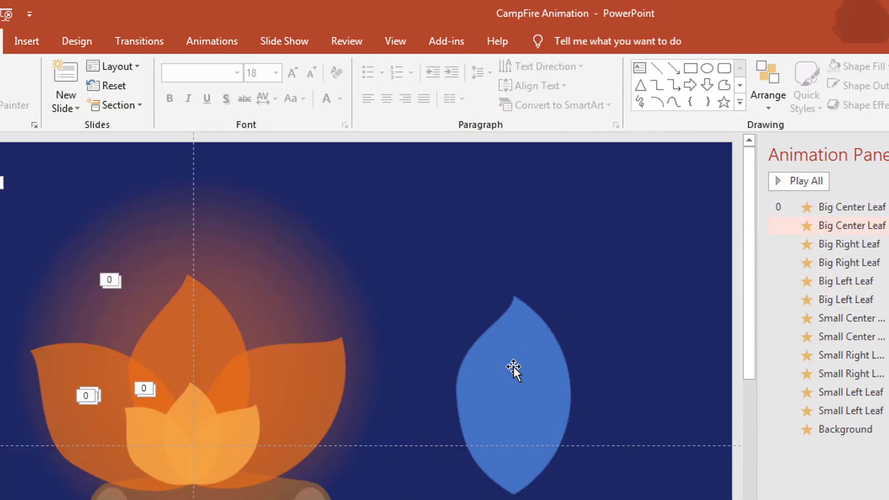
- Try a tilted copy of the leaf, undo it, and select the first Big Center Leaf animation
{"action": "left_click", "coordinate": [522, 377]}
{"action": "left_click_drag", "start_coordinate": [512, 391], "coordinate": [588, 384]}
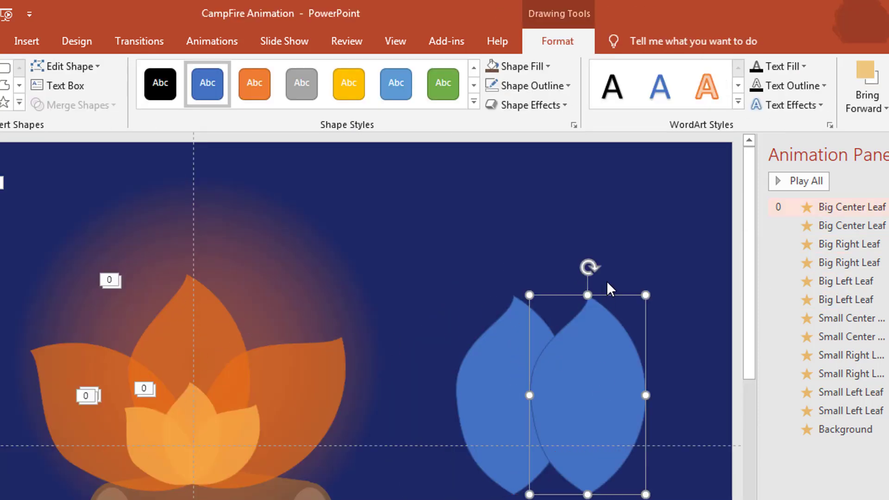
{"action": "left_click_drag", "start_coordinate": [588, 264], "coordinate": [649, 329]}
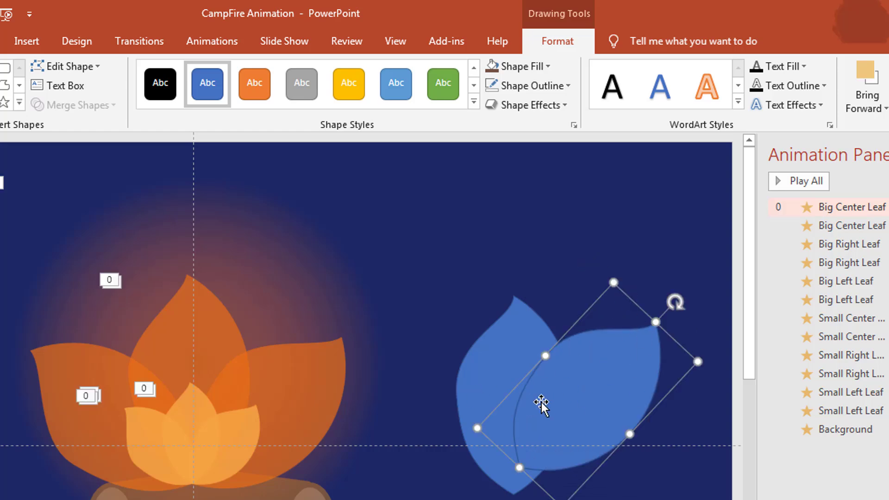
{"action": "key", "text": "ctrl+z"}
{"action": "key", "text": "ctrl+z"}
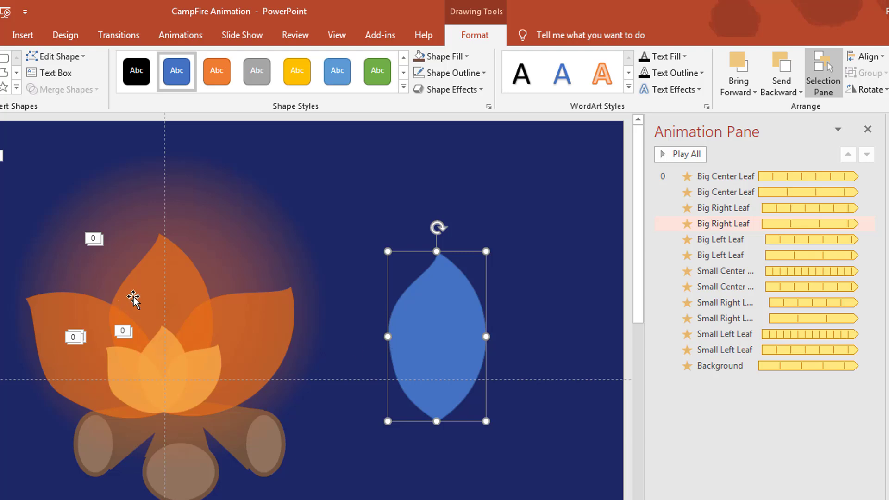
{"action": "left_click", "coordinate": [158, 277]}
{"action": "left_click", "coordinate": [707, 180]}
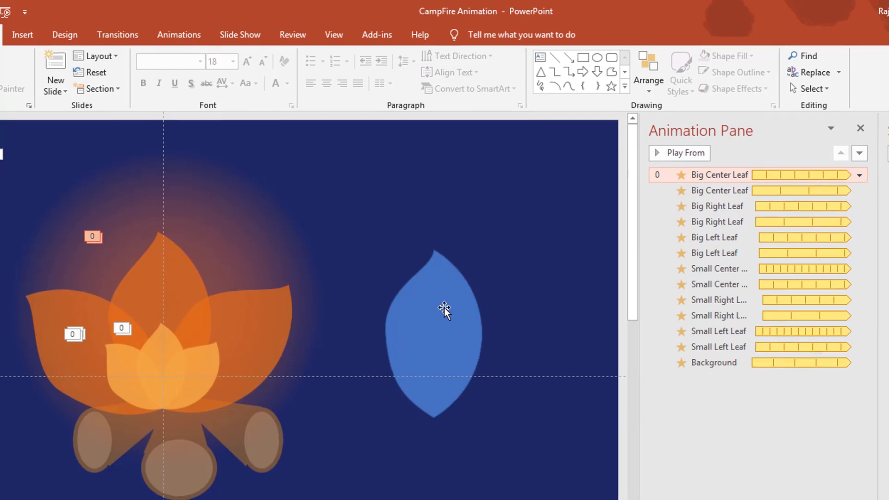
- Add a Grow/Shrink emphasis to the blue leaf, starting With Previous
{"action": "left_click", "coordinate": [433, 303]}
{"action": "key", "text": "alt+F10"}
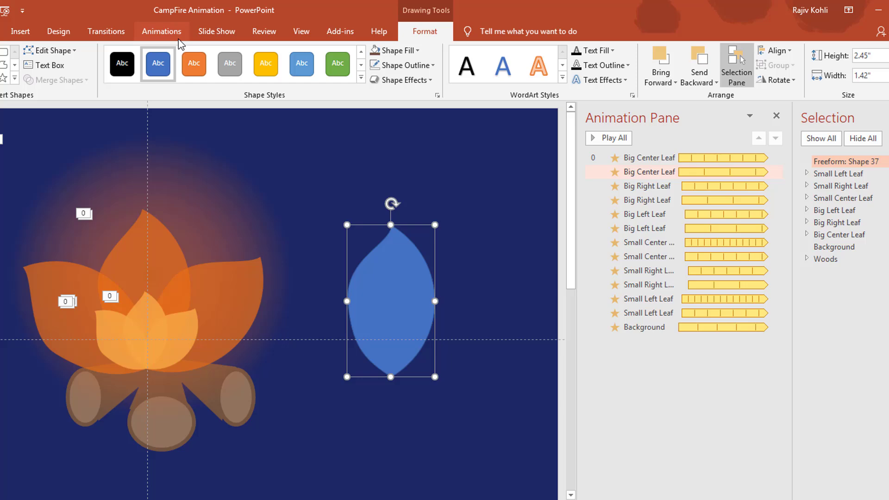
{"action": "left_click", "coordinate": [179, 37]}
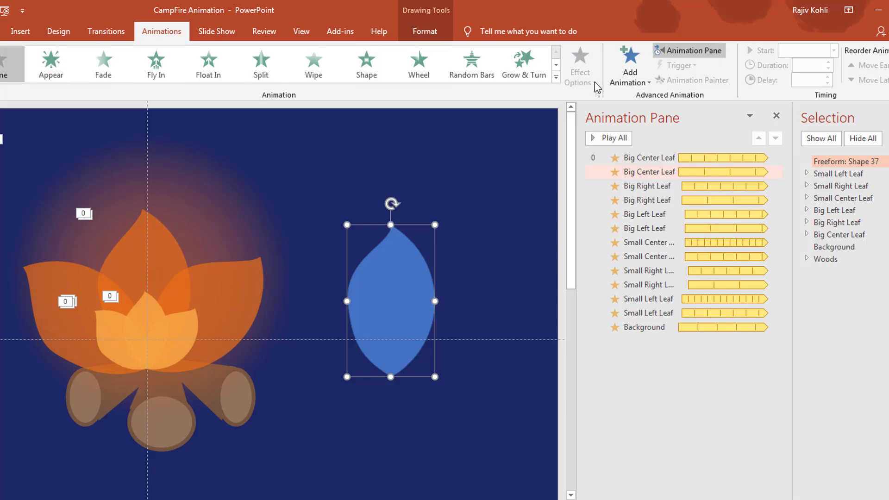
{"action": "left_click", "coordinate": [623, 76]}
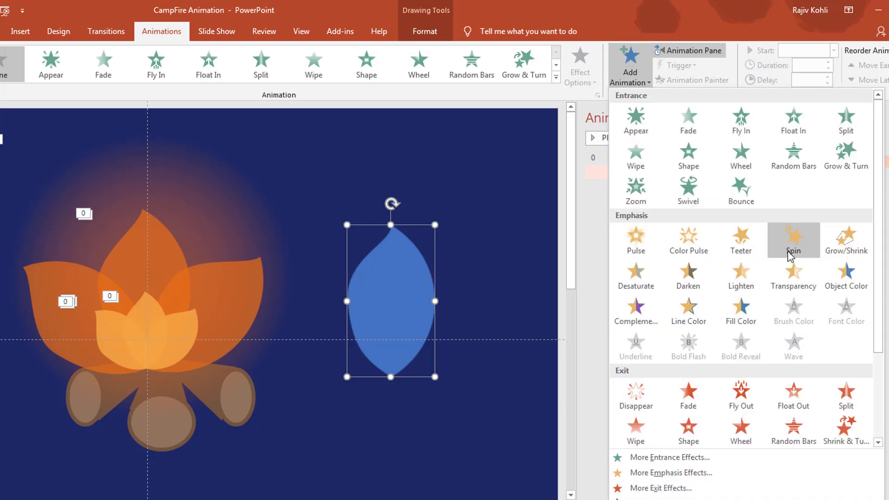
{"action": "left_click", "coordinate": [846, 243]}
{"action": "left_click", "coordinate": [800, 51]}
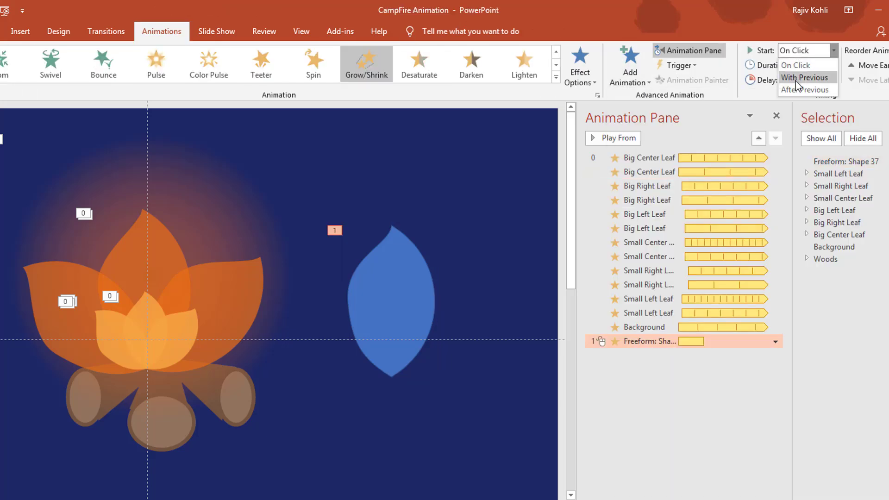
{"action": "left_click", "coordinate": [802, 78]}
- Set the Grow/Shrink effect to 125% Vertical, repeating until the end of the slide
{"action": "double_click", "coordinate": [655, 342]}
{"action": "left_click", "coordinate": [226, 260]}
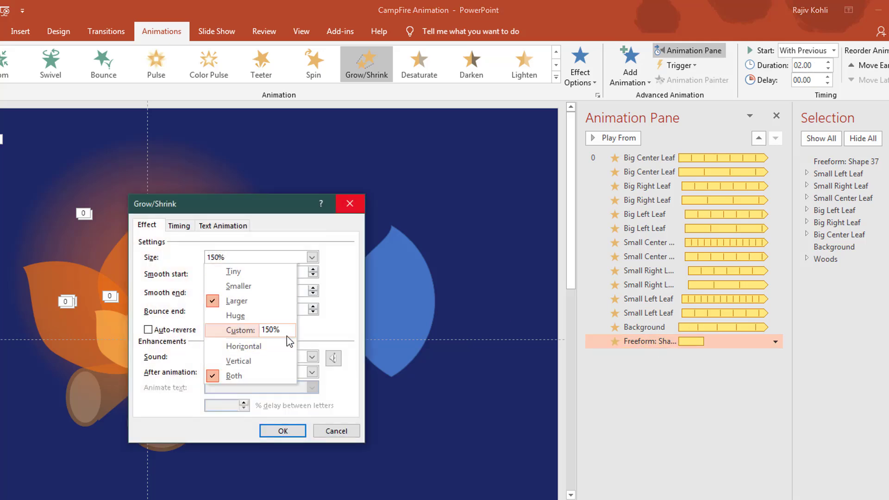
{"action": "left_click", "coordinate": [282, 331]}
{"action": "type", "text": "1"}
{"action": "type", "text": "25"}
{"action": "key", "text": "Return"}
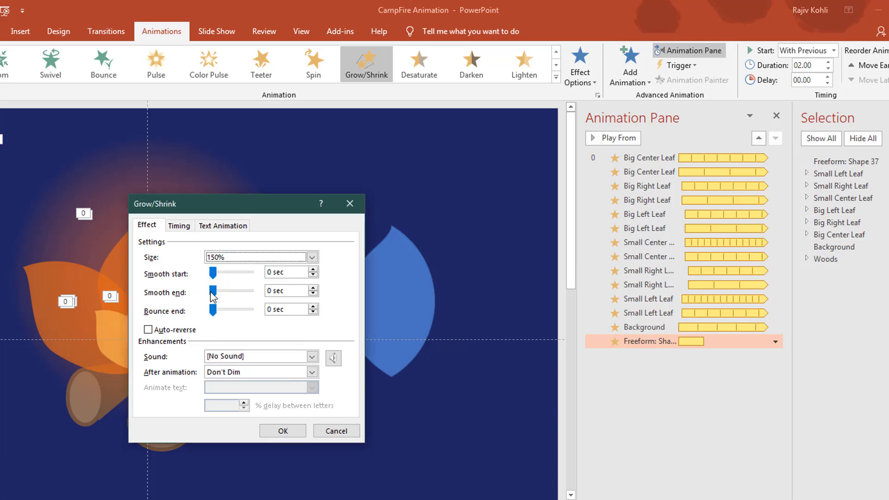
{"action": "left_click", "coordinate": [233, 258]}
{"action": "left_click", "coordinate": [250, 363]}
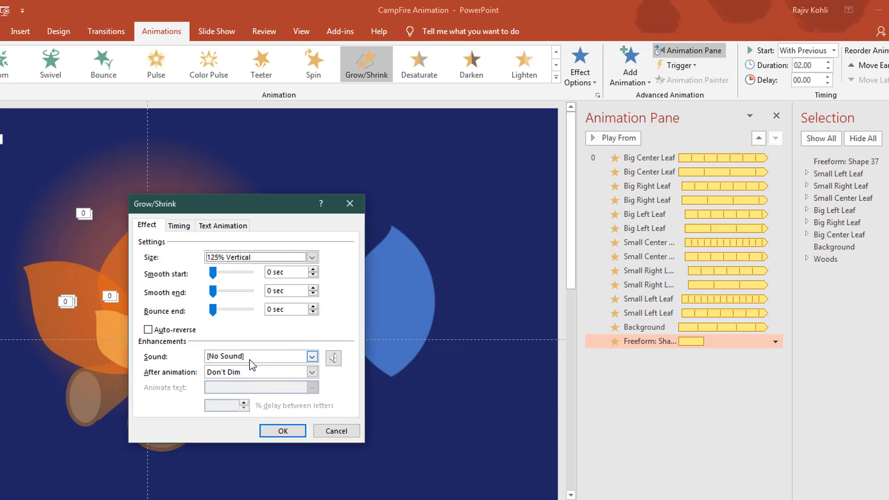
{"action": "left_click", "coordinate": [179, 226]}
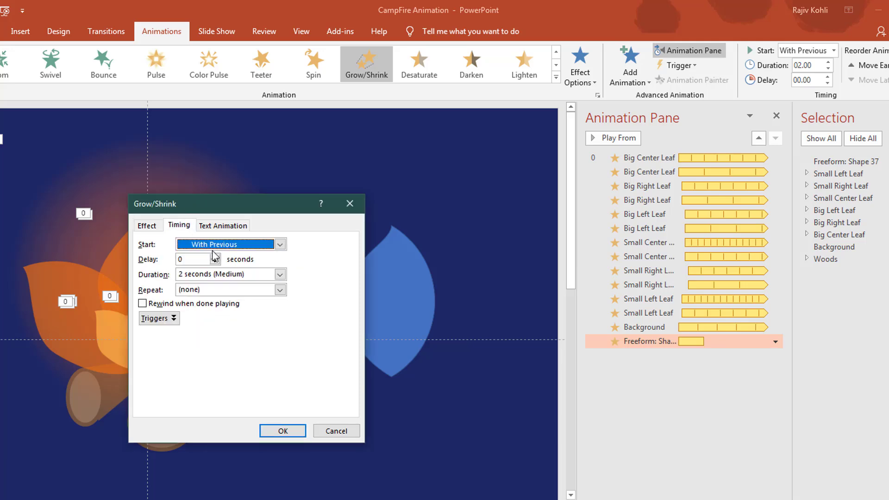
{"action": "left_click", "coordinate": [280, 290]}
{"action": "left_click", "coordinate": [257, 360]}
{"action": "left_click", "coordinate": [285, 430]}
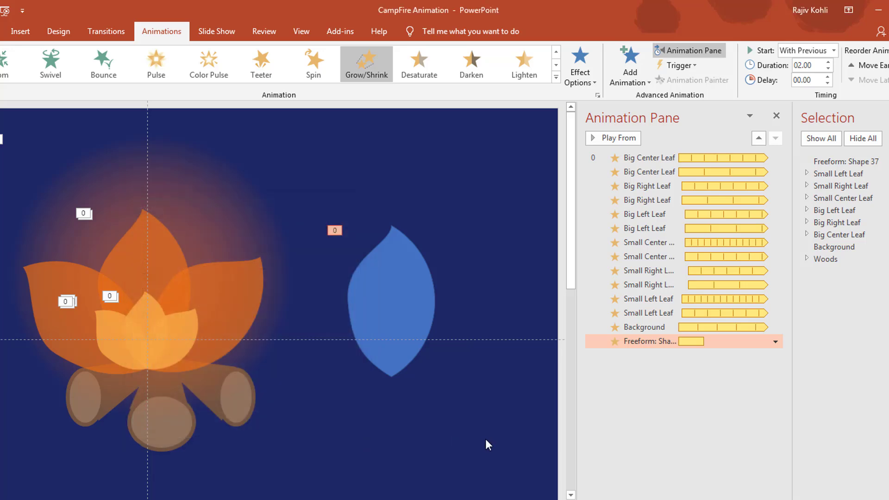
{"action": "key", "text": "F5"}
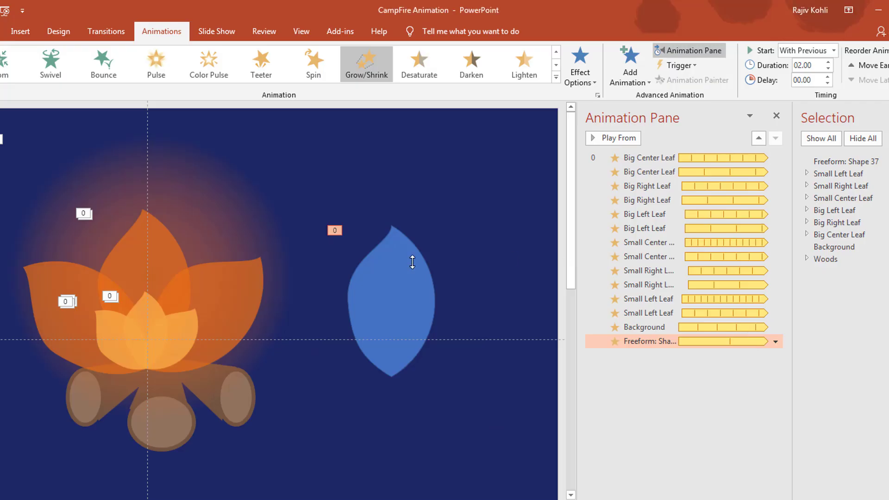
- Delete the blue leaf and fill the big centre flame leaf with green
{"action": "left_click", "coordinate": [391, 268]}
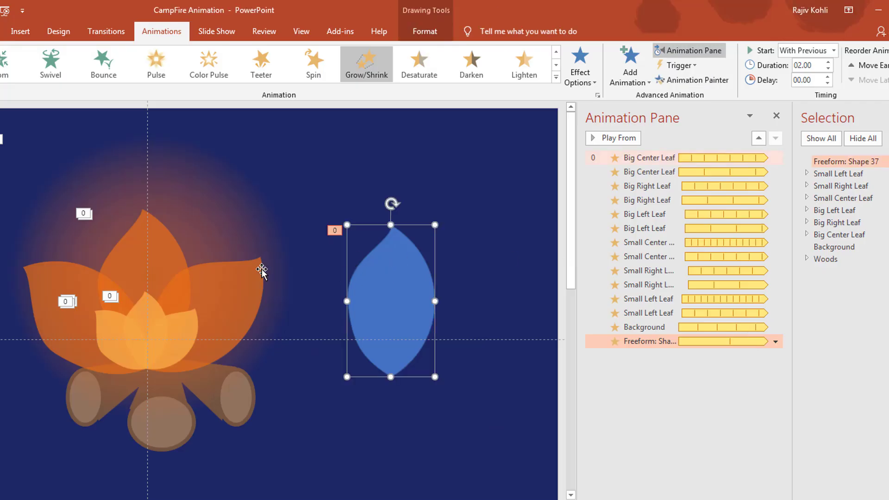
{"action": "key", "text": "Delete"}
{"action": "left_click", "coordinate": [143, 234]}
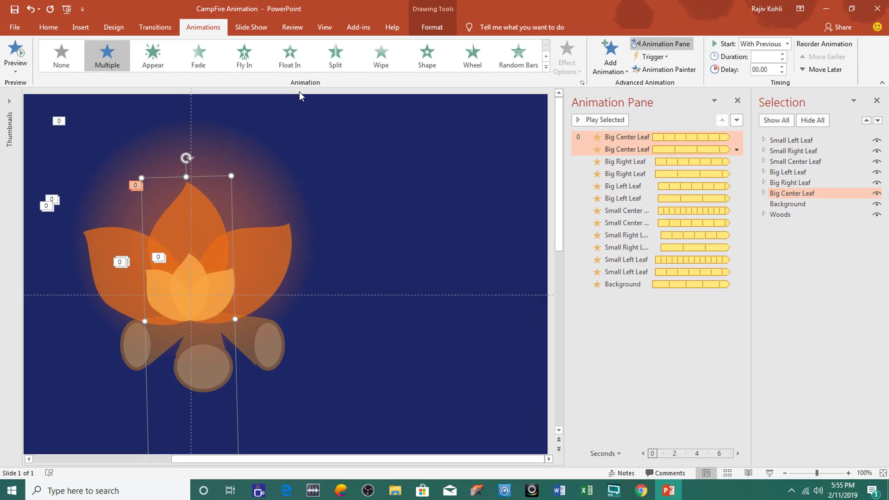
{"action": "left_click", "coordinate": [428, 34]}
{"action": "left_click", "coordinate": [404, 46]}
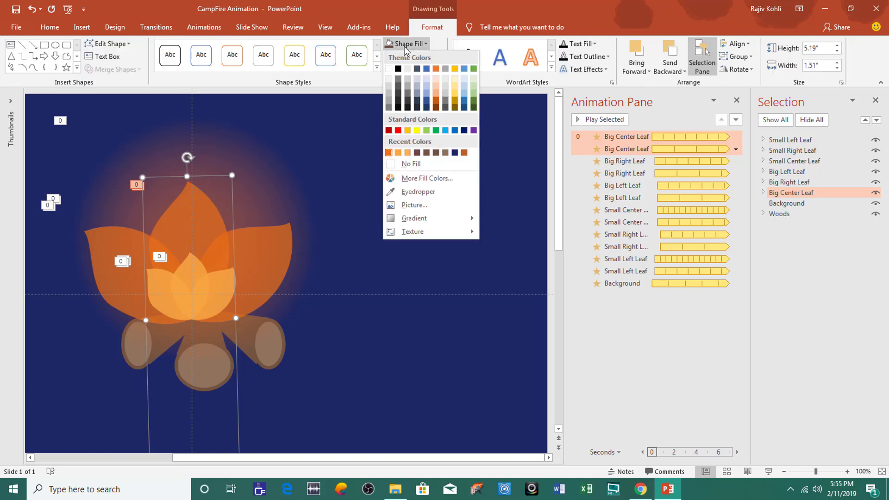
{"action": "left_click", "coordinate": [472, 74]}
- Delete the tiny green shape grouped with the centre leaf
{"action": "scroll", "coordinate": [257, 251], "scroll_direction": "down", "scroll_amount": 2}
{"action": "scroll", "coordinate": [246, 296], "scroll_direction": "down", "scroll_amount": 1}
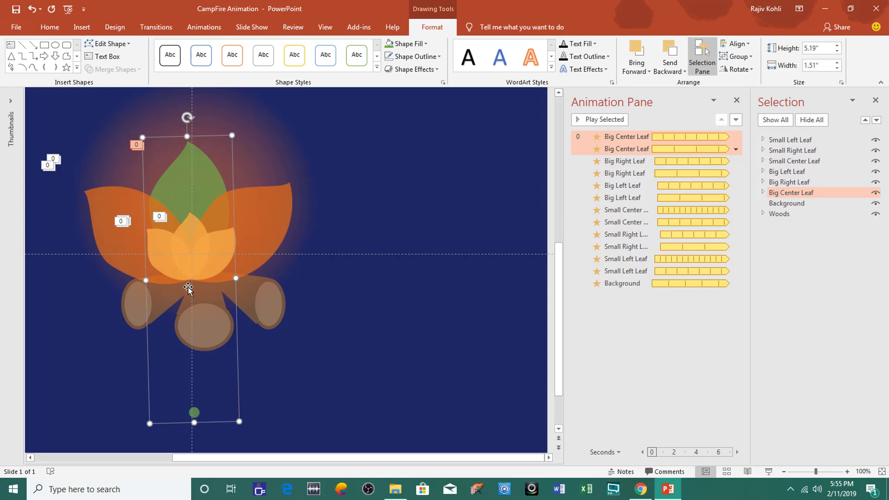
{"action": "left_click", "coordinate": [194, 413]}
{"action": "key", "text": "Delete"}
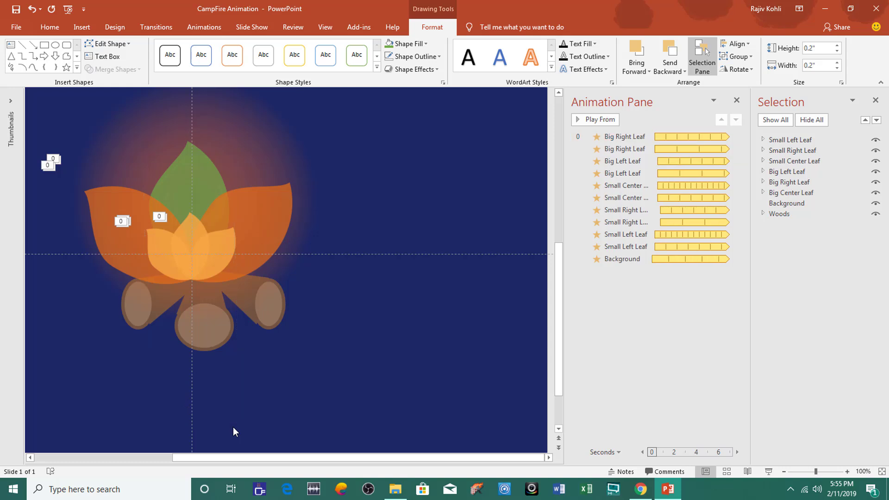
- Try tilting the green centre leaf and filling the big left leaf green, then undo
{"action": "left_click", "coordinate": [216, 201]}
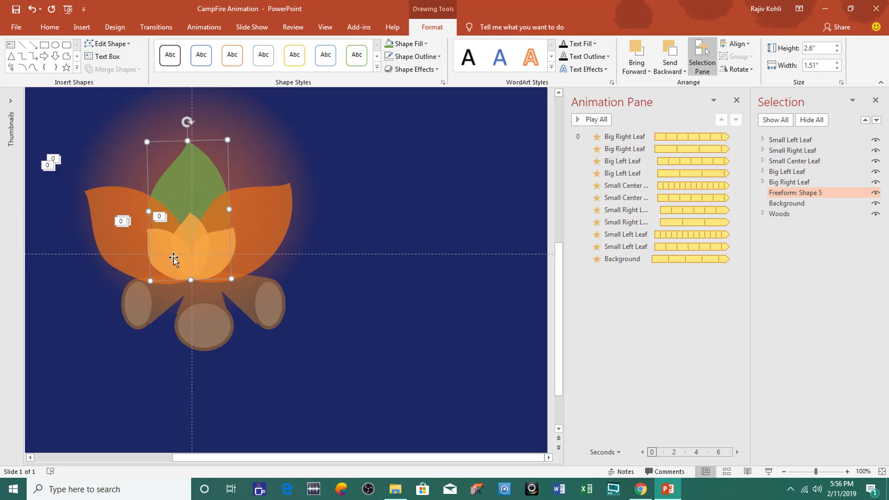
{"action": "mouse_move", "coordinate": [187, 122]}
{"action": "left_mouse_down"}
{"action": "mouse_move", "coordinate": [208, 129]}
{"action": "mouse_move", "coordinate": [175, 124]}
{"action": "mouse_move", "coordinate": [207, 133]}
{"action": "mouse_move", "coordinate": [179, 131]}
{"action": "mouse_move", "coordinate": [195, 134]}
{"action": "mouse_move", "coordinate": [189, 125]}
{"action": "left_mouse_up"}
{"action": "left_click", "coordinate": [260, 212]}
{"action": "left_click", "coordinate": [115, 199]}
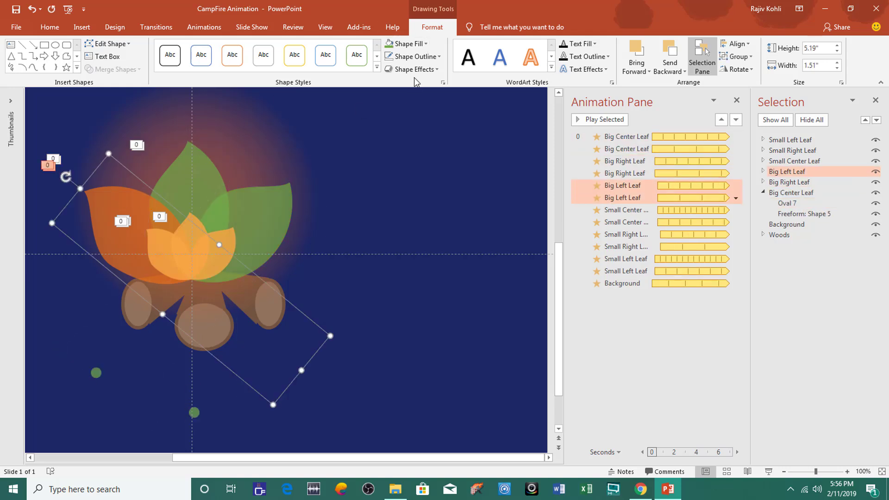
{"action": "left_click", "coordinate": [389, 44]}
{"action": "key", "text": "ctrl+z"}
{"action": "left_click", "coordinate": [204, 200]}
{"action": "left_click", "coordinate": [203, 204]}
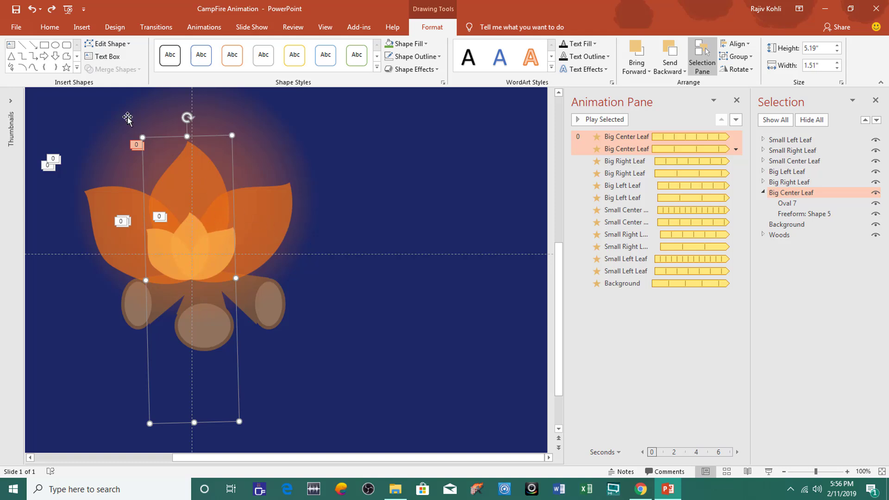
- Duplicate the big centre flame leaf with Ctrl+D and select the overlapping copy
{"action": "left_click", "coordinate": [57, 29]}
{"action": "left_click", "coordinate": [39, 61]}
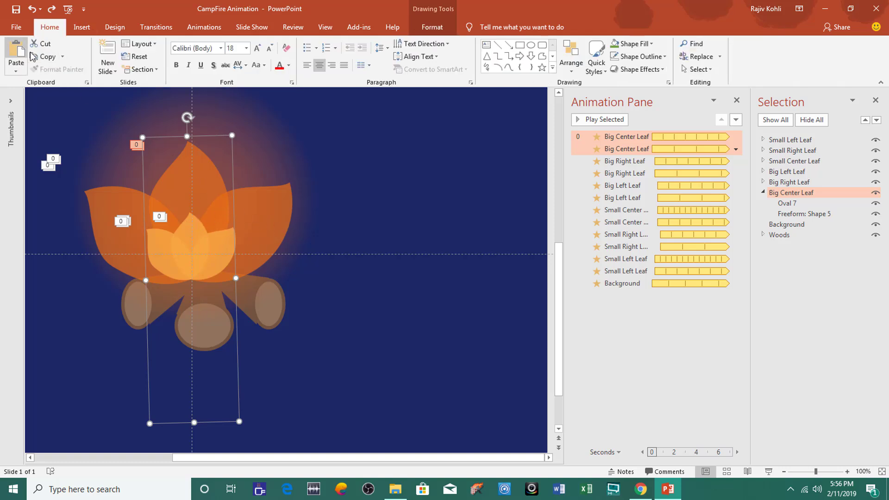
{"action": "key", "text": "ctrl+d"}
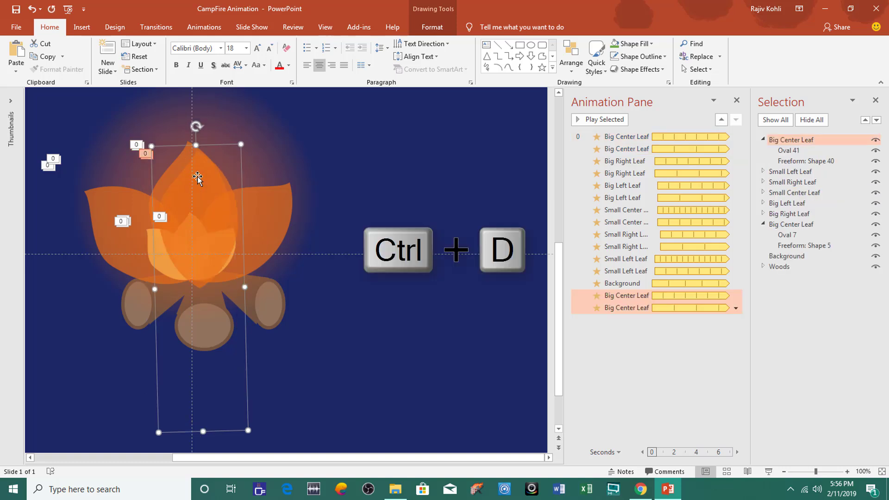
{"action": "key", "text": "ctrl+z"}
{"action": "key", "text": "ctrl+d"}
{"action": "left_click", "coordinate": [255, 157]}
{"action": "left_click", "coordinate": [206, 174]}
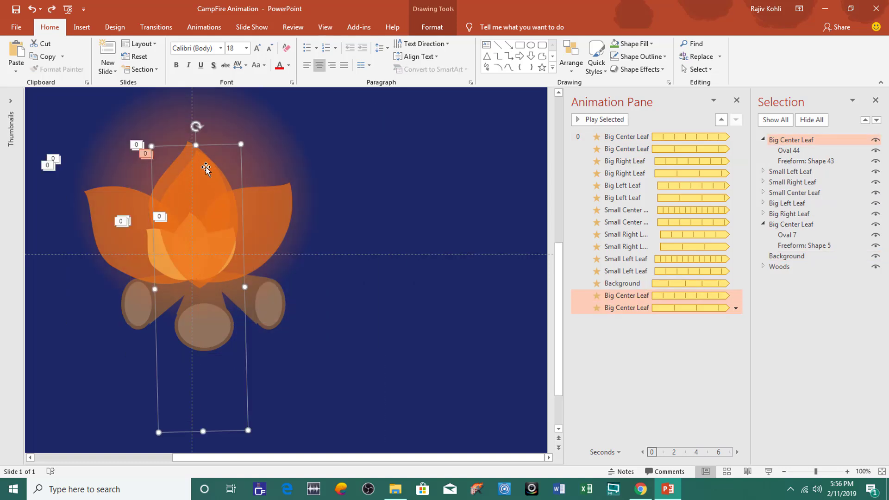